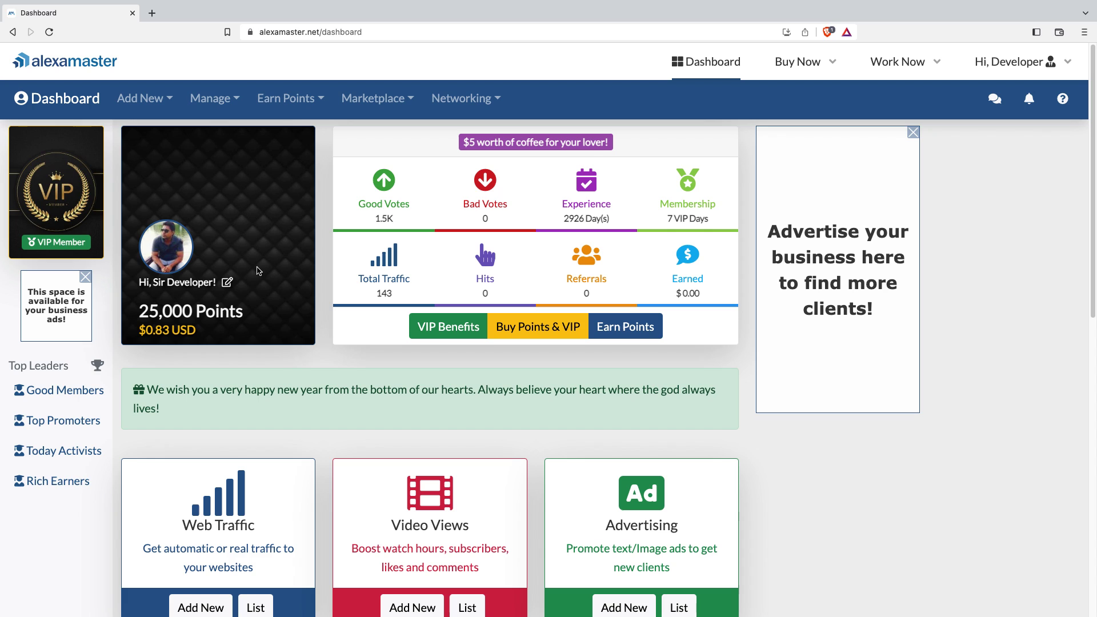
# - Open the profile customization panel from the edit icon, then close it
pyautogui.click(260, 253)
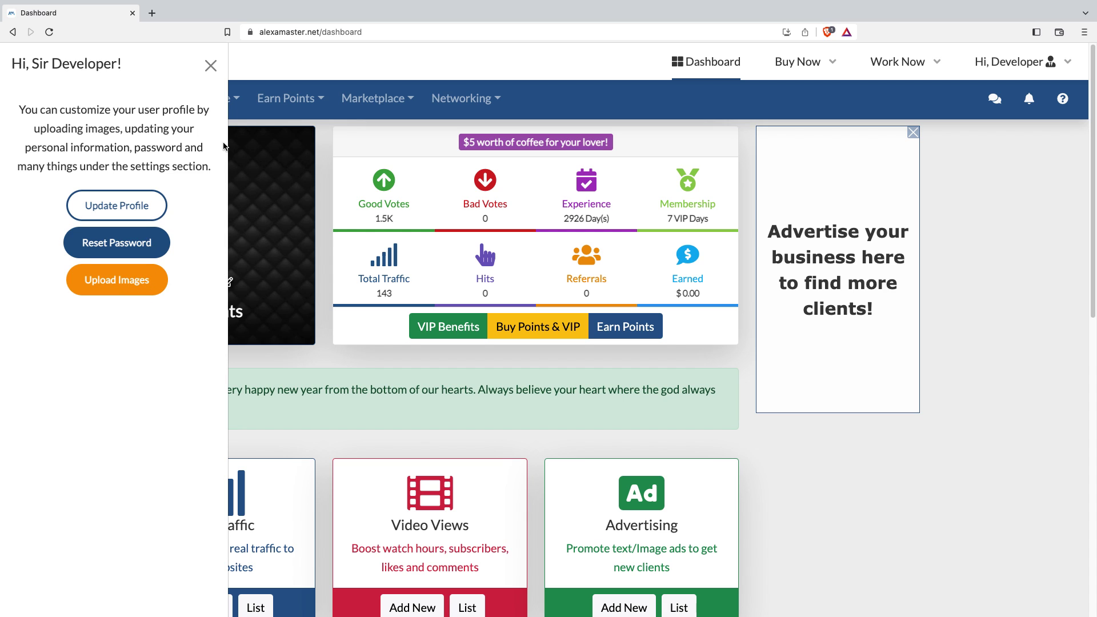
pyautogui.click(211, 66)
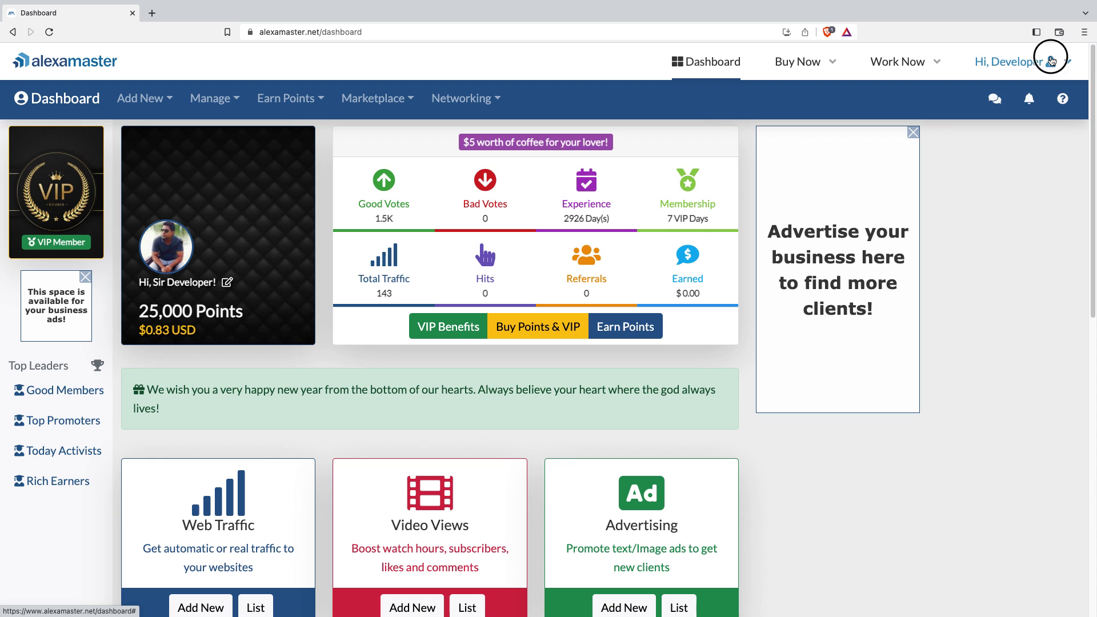
pyautogui.moveTo(1020, 62)
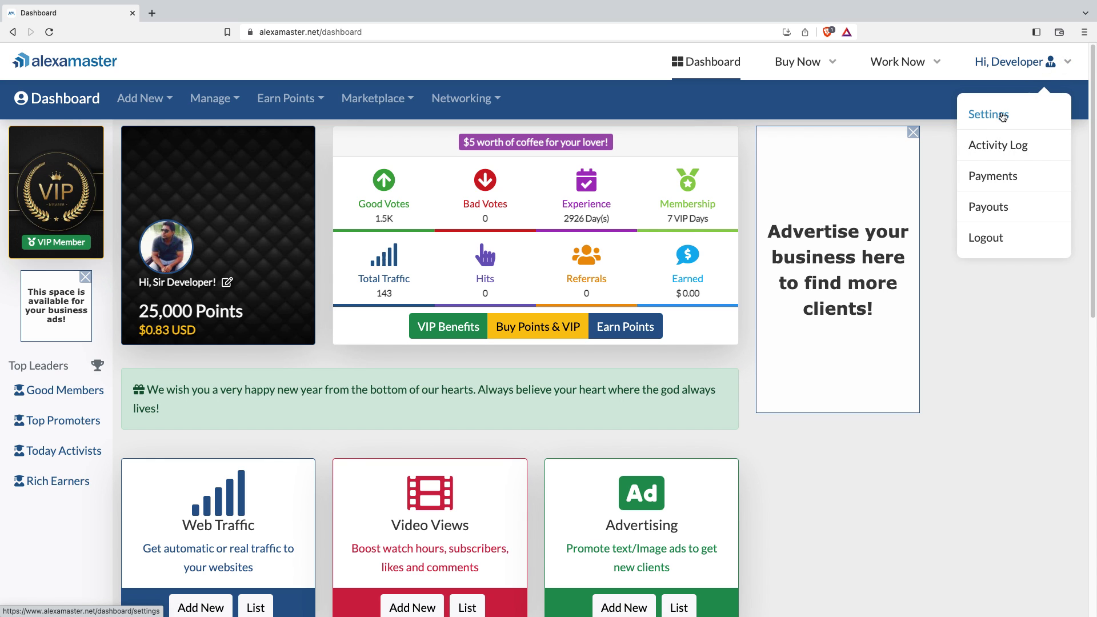
# - Go to Settings from the 'Hi, Developer' user dropdown
pyautogui.click(1001, 117)
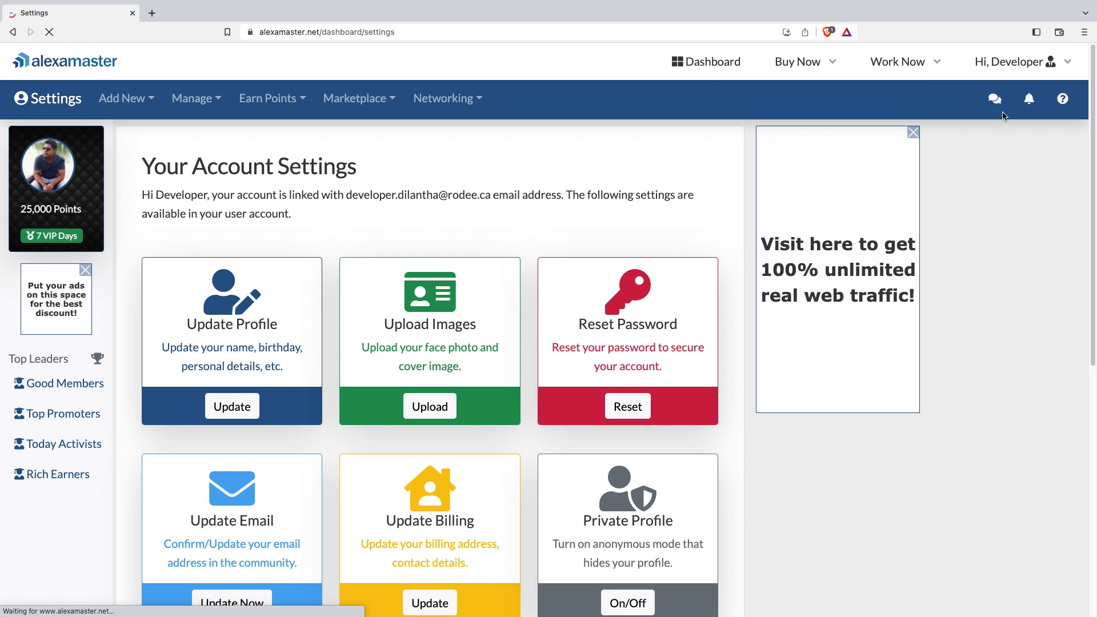
pyautogui.scroll(-2, 479, 228)
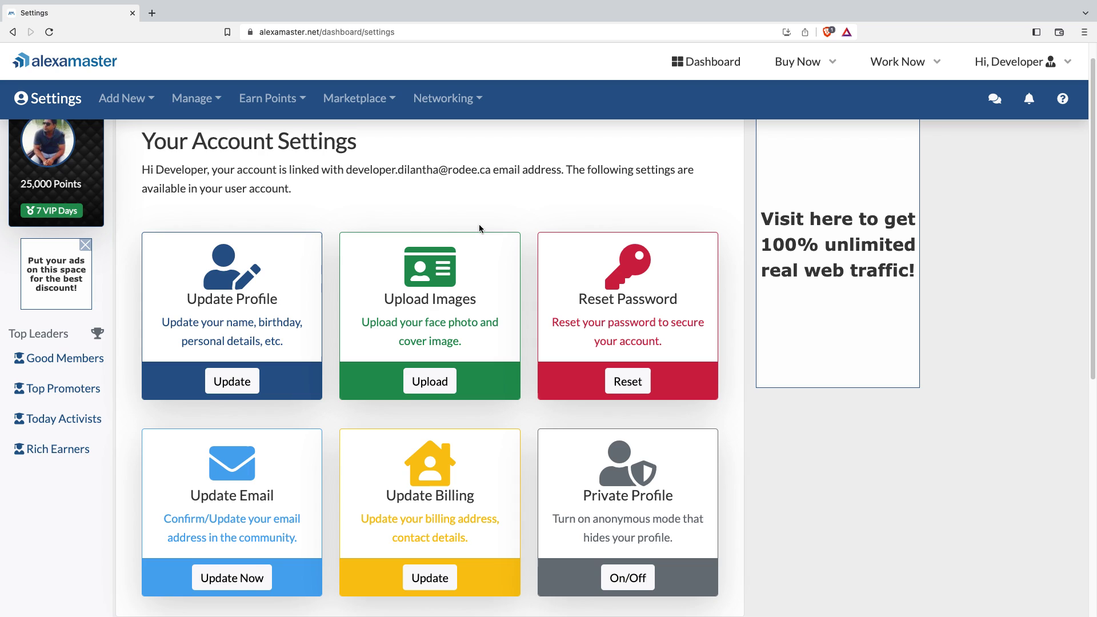
pyautogui.scroll(-1, 479, 224)
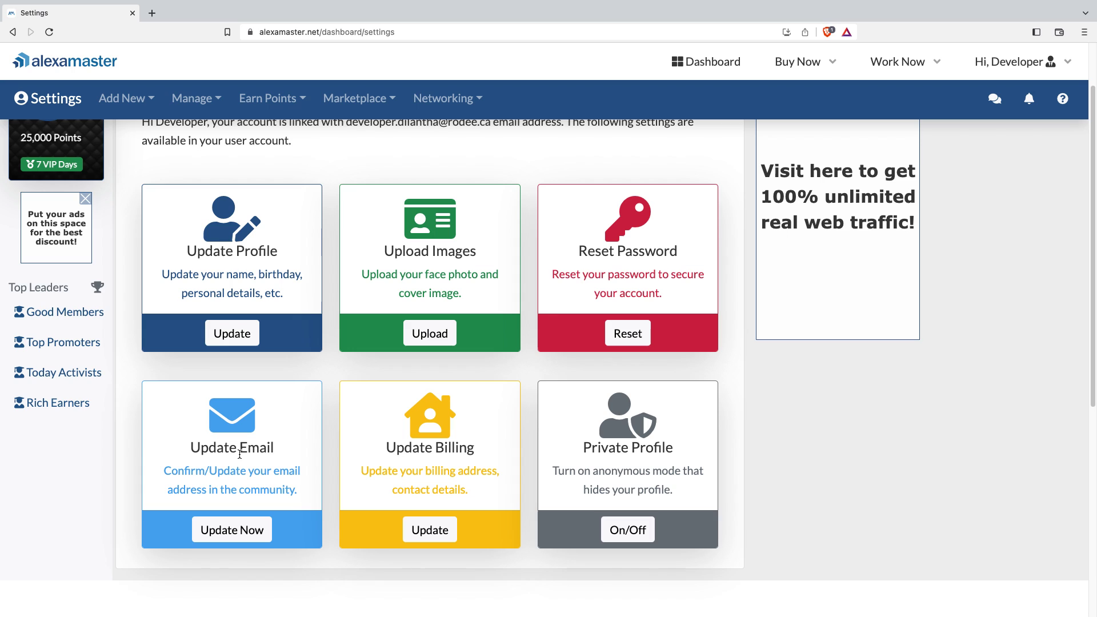
# - Open Update Now on the Update Email card and select the current address text
pyautogui.click(238, 535)
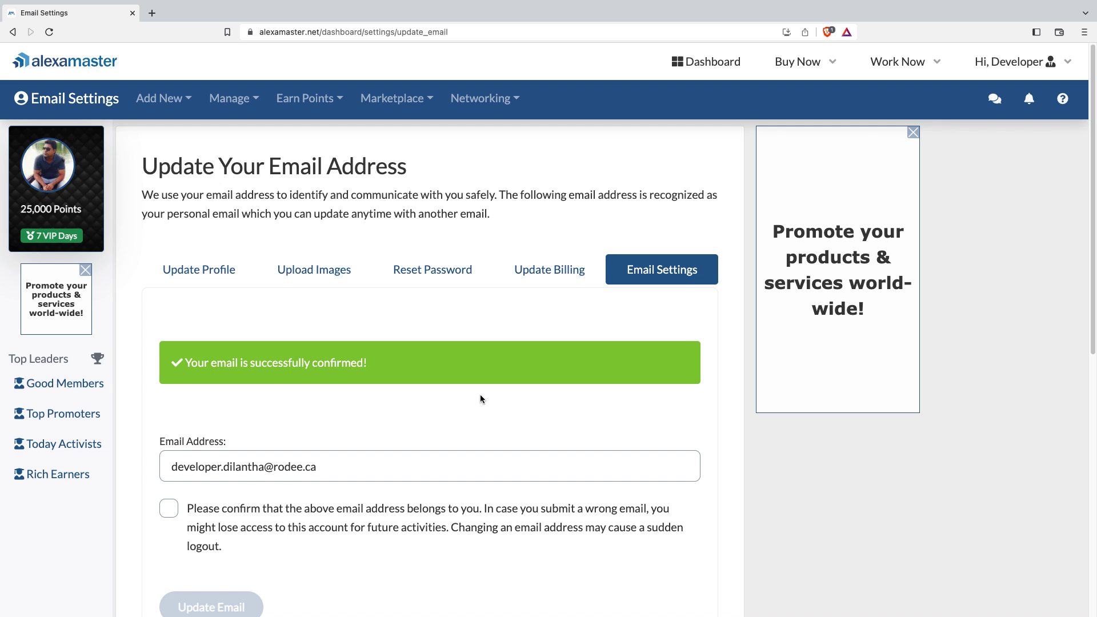
pyautogui.scroll(-1, 479, 399)
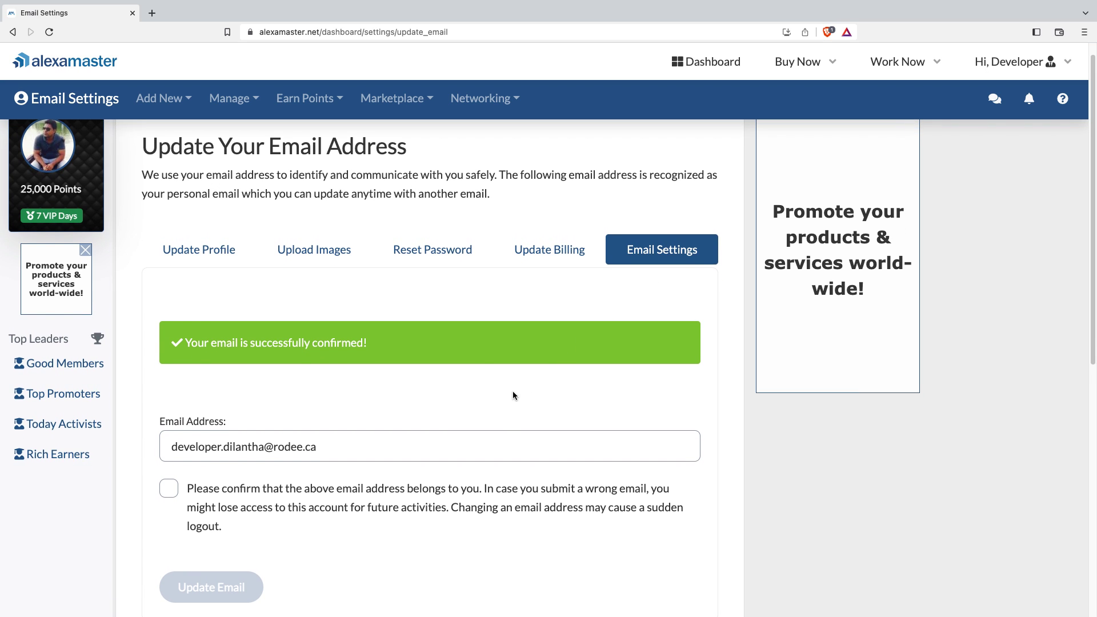
pyautogui.scroll(-1, 512, 390)
pyautogui.scroll(-1, 462, 374)
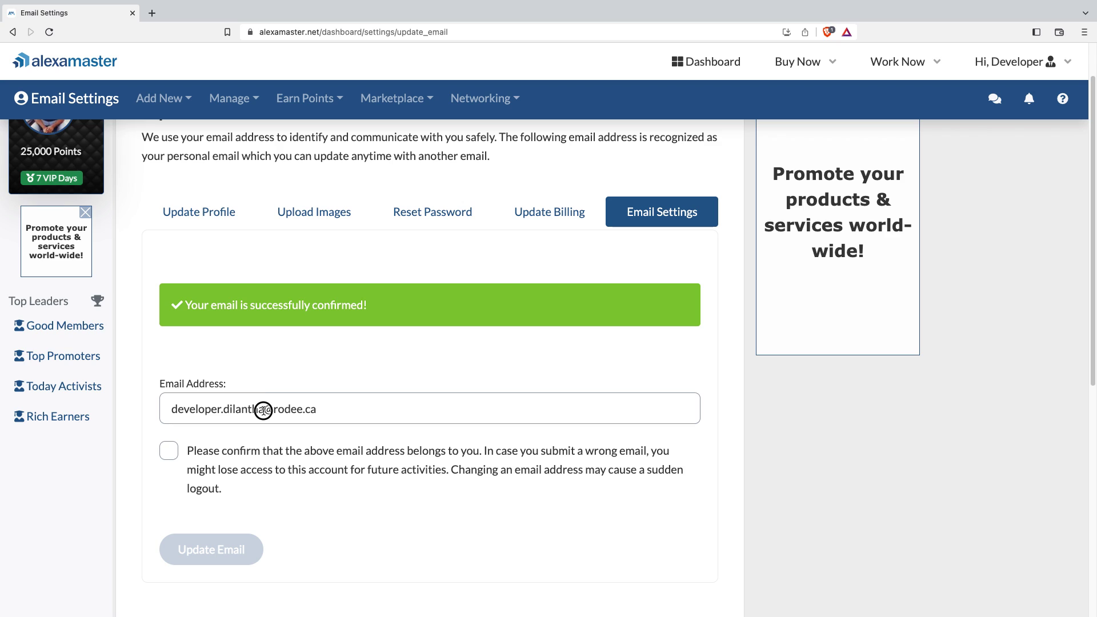
pyautogui.moveTo(264, 409); pyautogui.dragTo(159, 404)
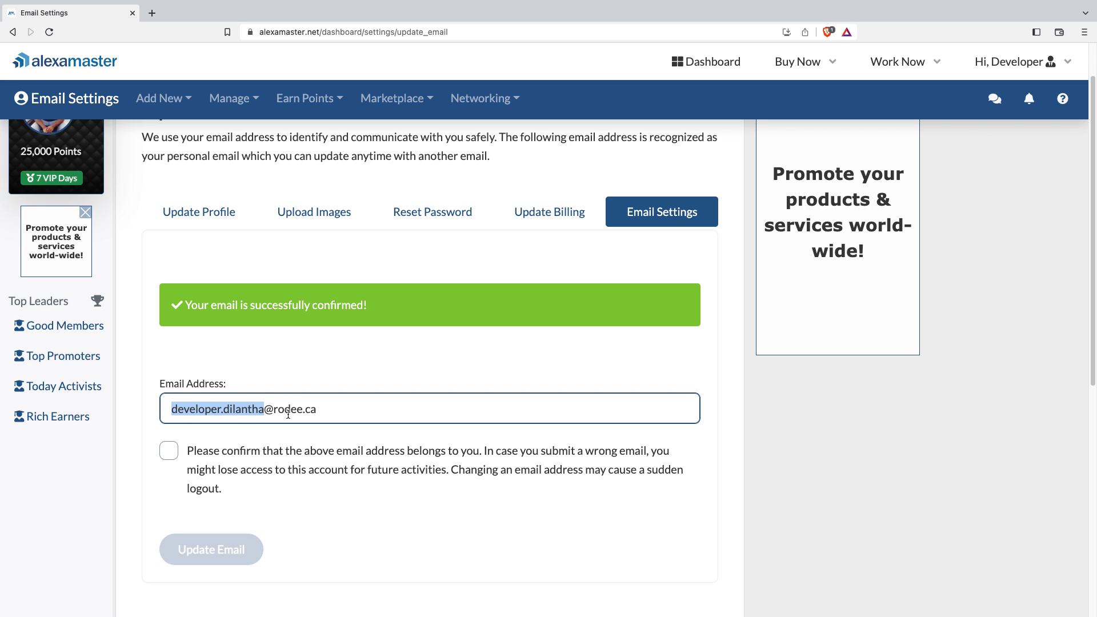
pyautogui.moveTo(346, 411); pyautogui.dragTo(159, 418)
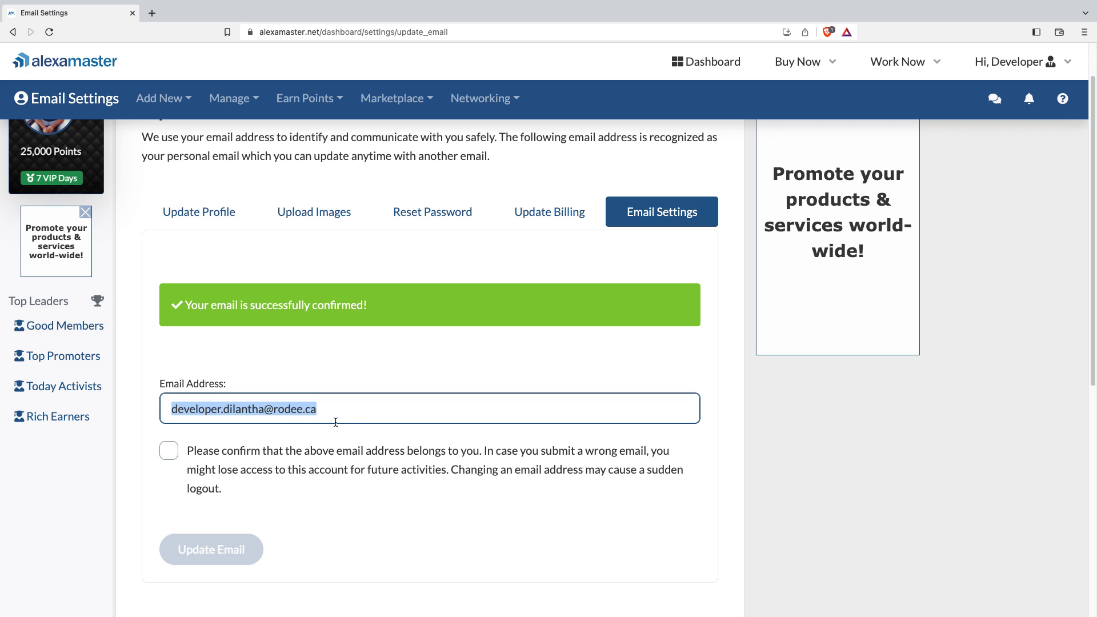
# - Select the word 'developer' in the Email Address field to replace with 'programmer'
pyautogui.moveTo(222, 409); pyautogui.dragTo(147, 407)
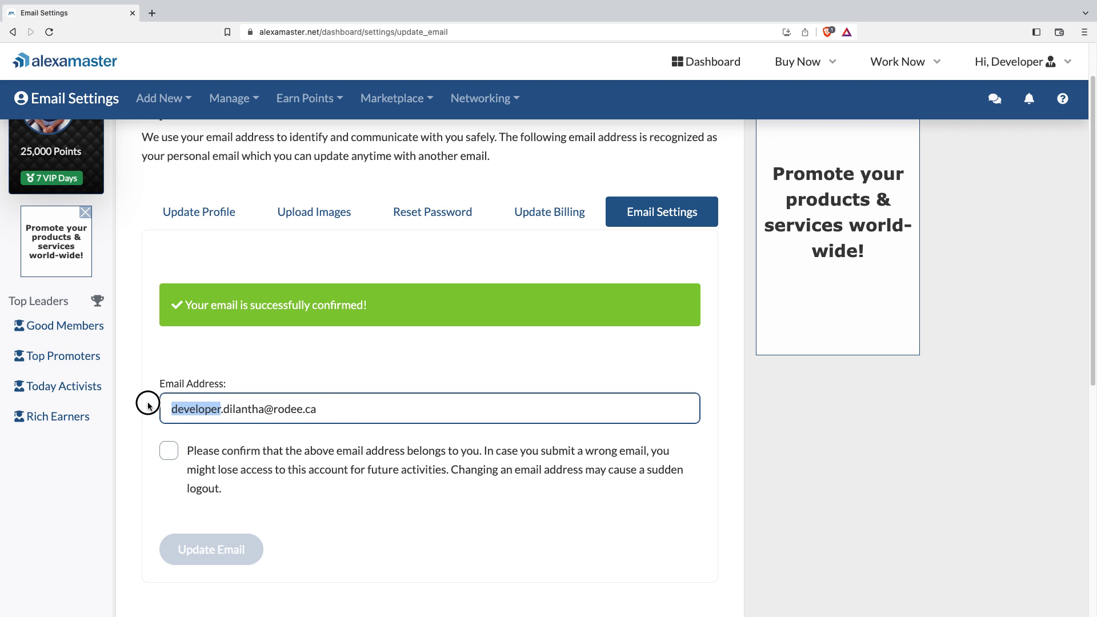
pyautogui.write('progr')
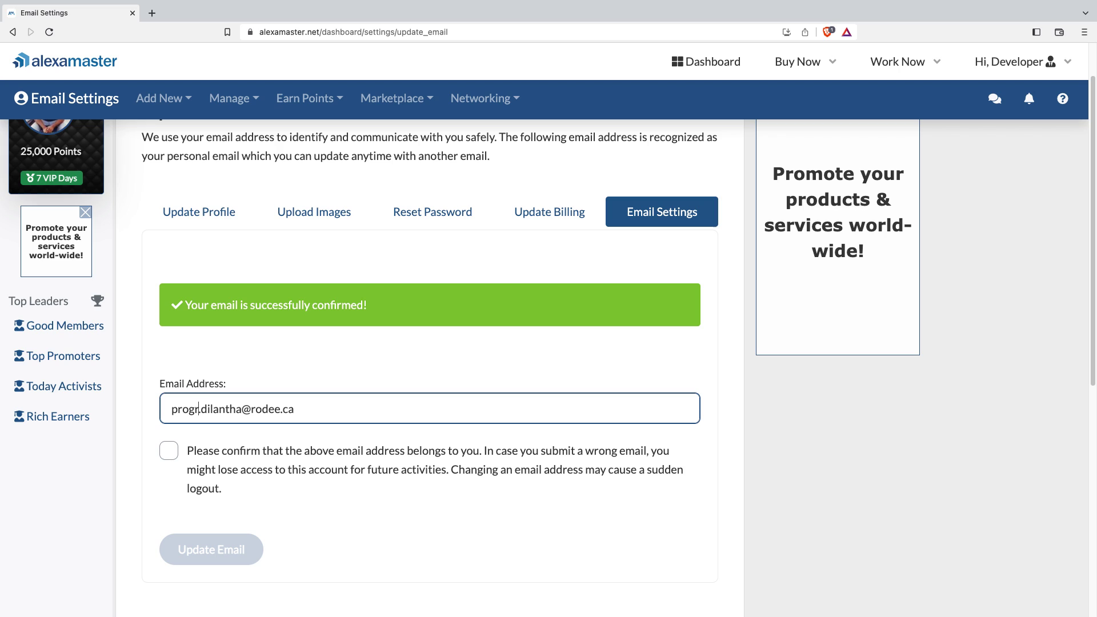
pyautogui.write('ammer')
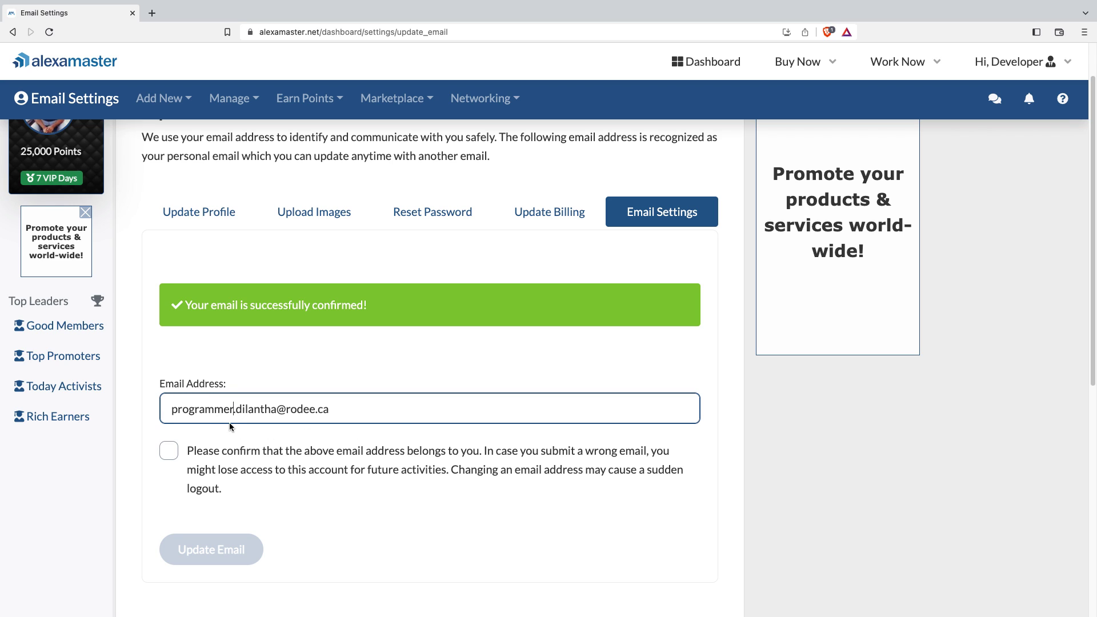
# - Tick the email ownership confirmation checkbox without clicking Update Email
pyautogui.click(227, 460)
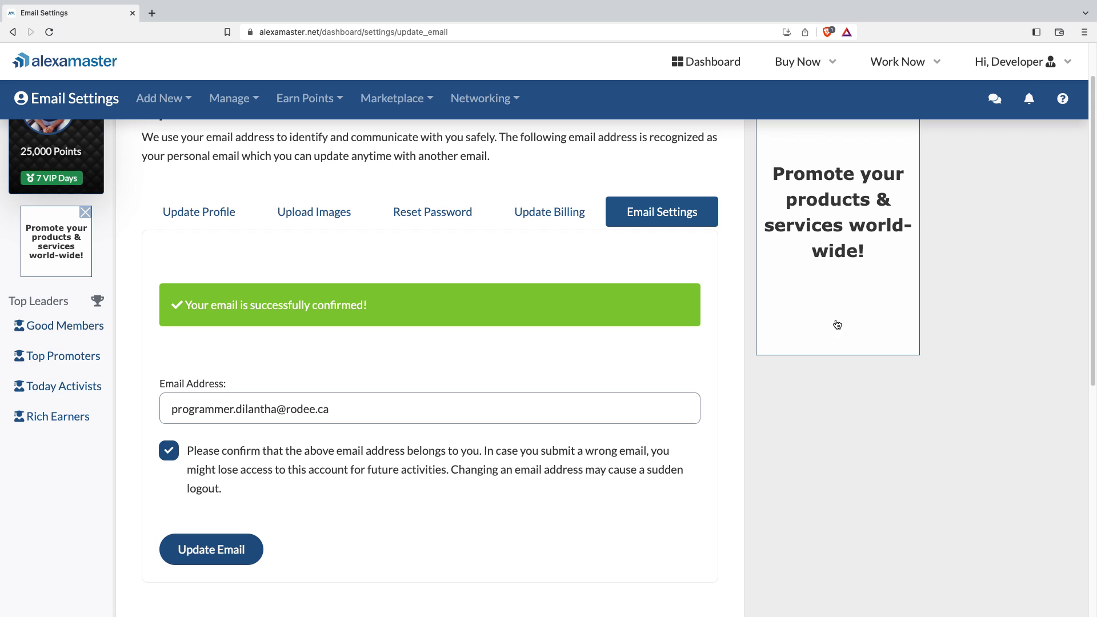
# - Return via the user menu's Settings to Update Email's Update Now, discarding the edit
pyautogui.click(1030, 68)
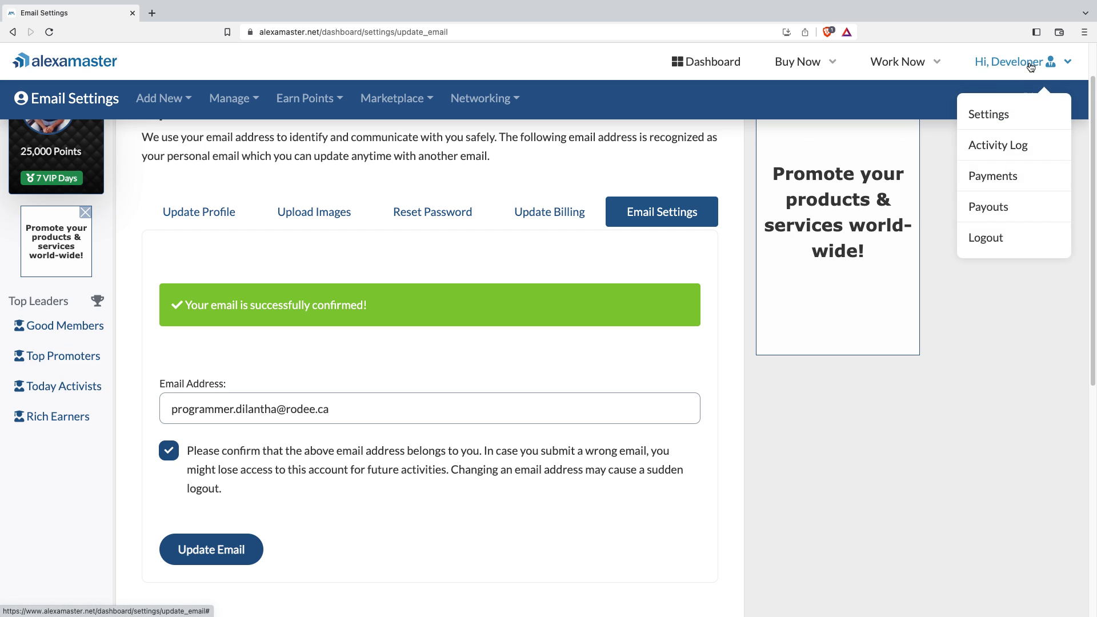
pyautogui.click(988, 113)
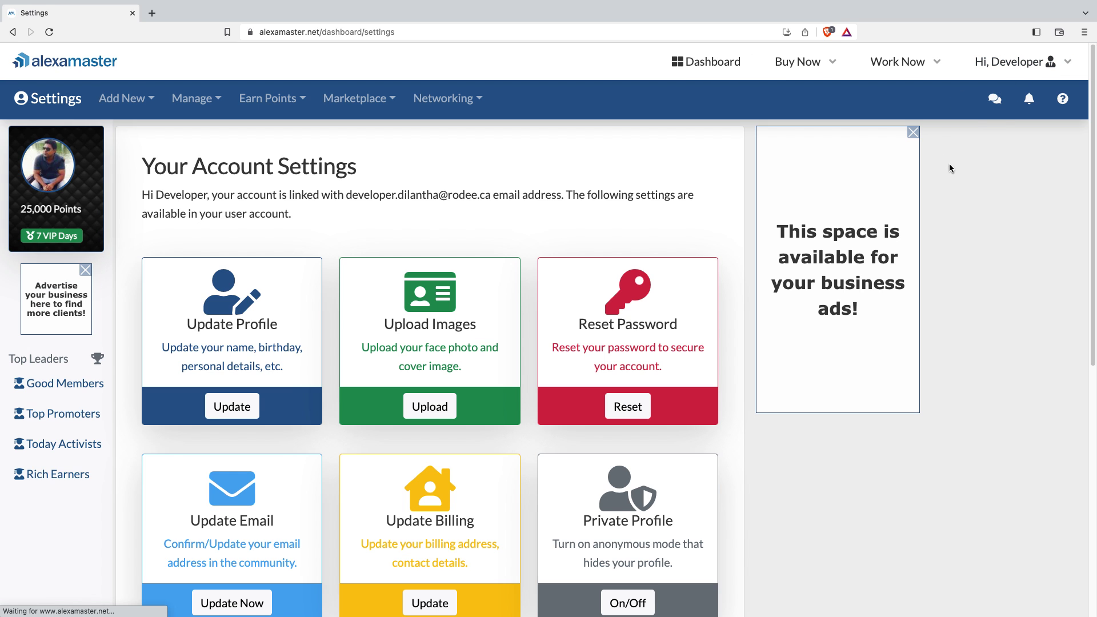
pyautogui.scroll(-3, 236, 506)
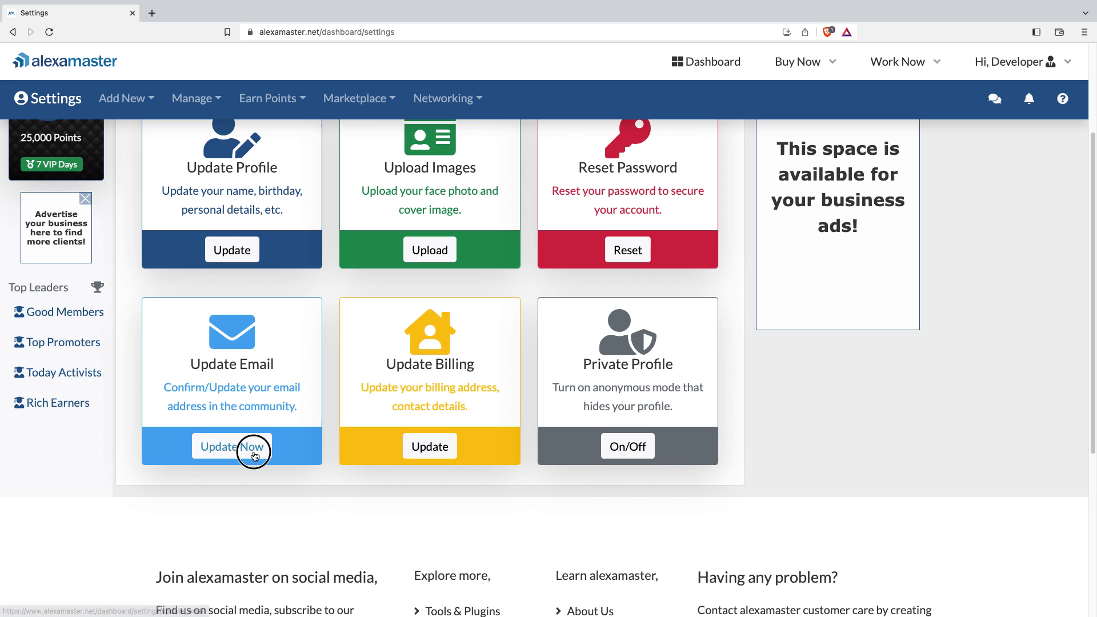
pyautogui.click(228, 447)
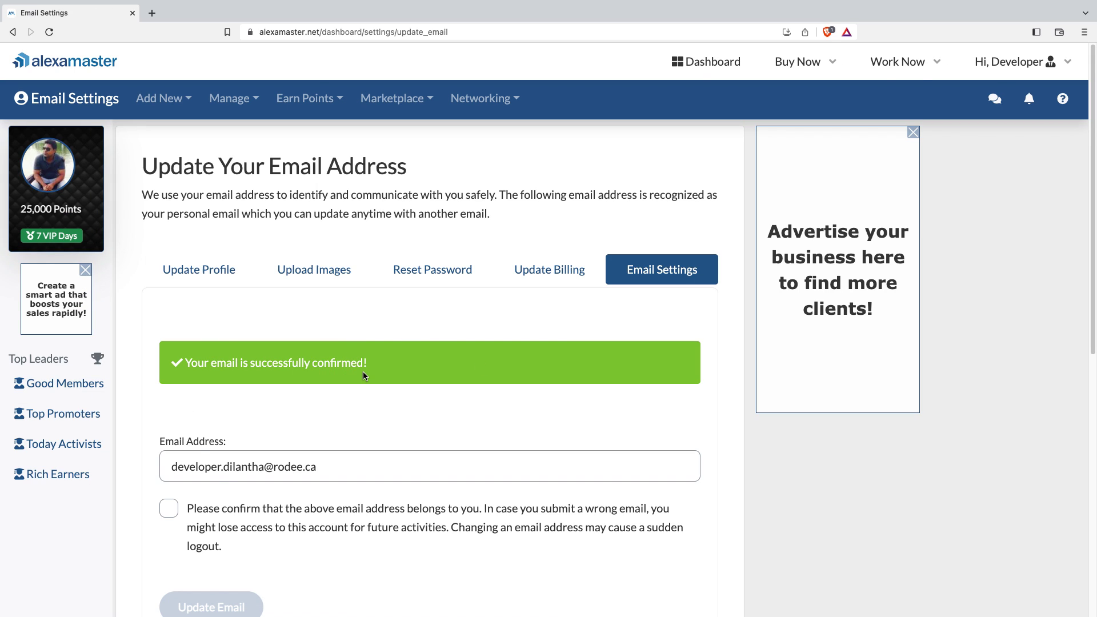
pyautogui.scroll(-1, 421, 408)
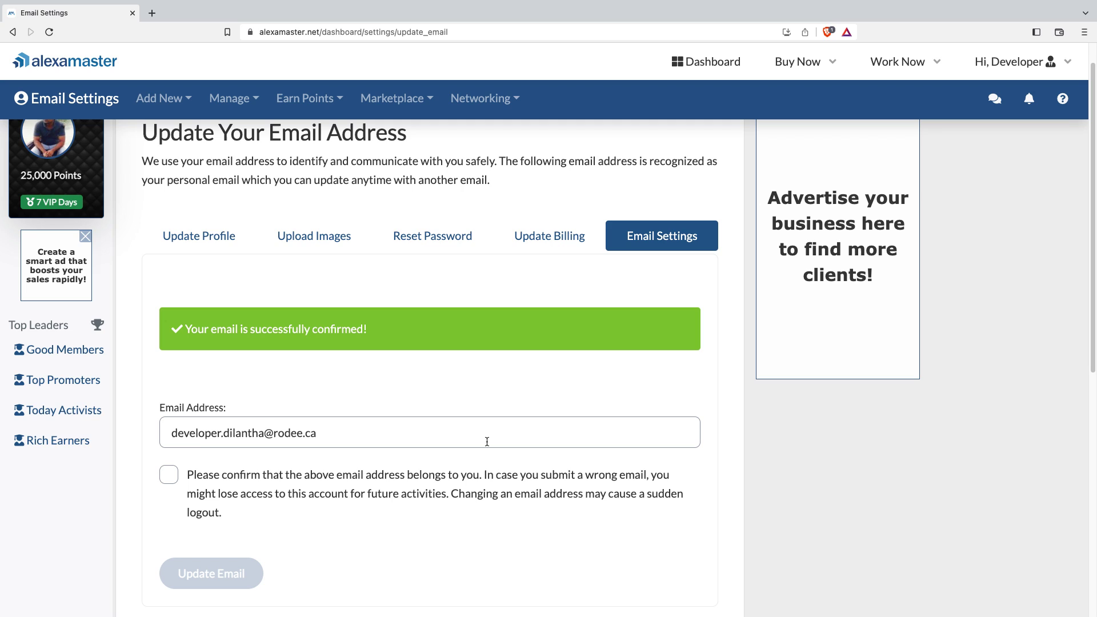
pyautogui.scroll(1, 587, 404)
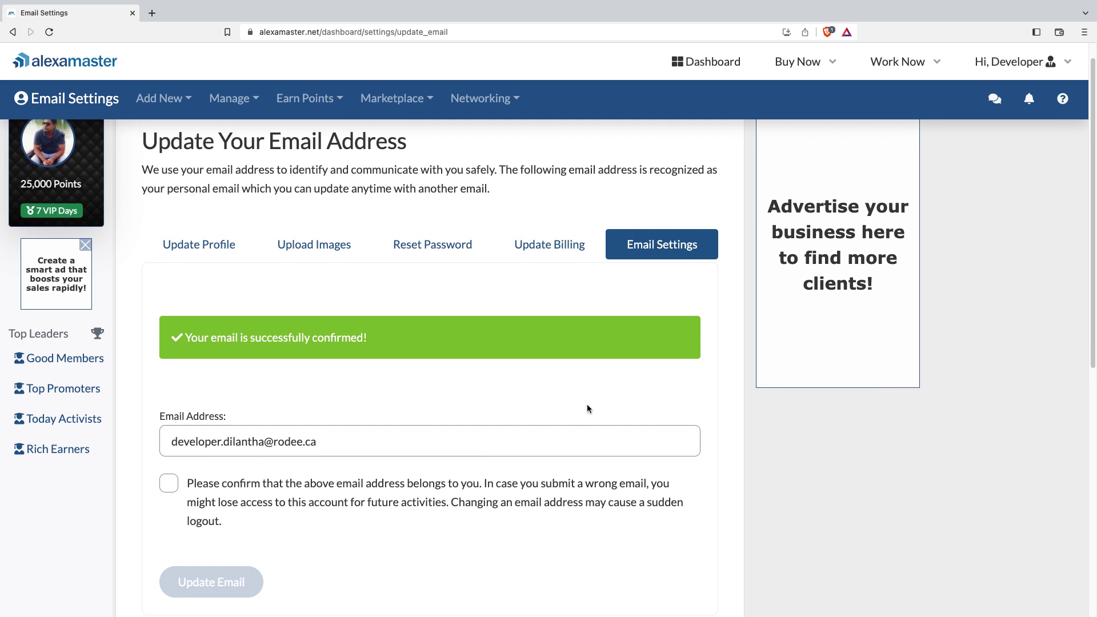